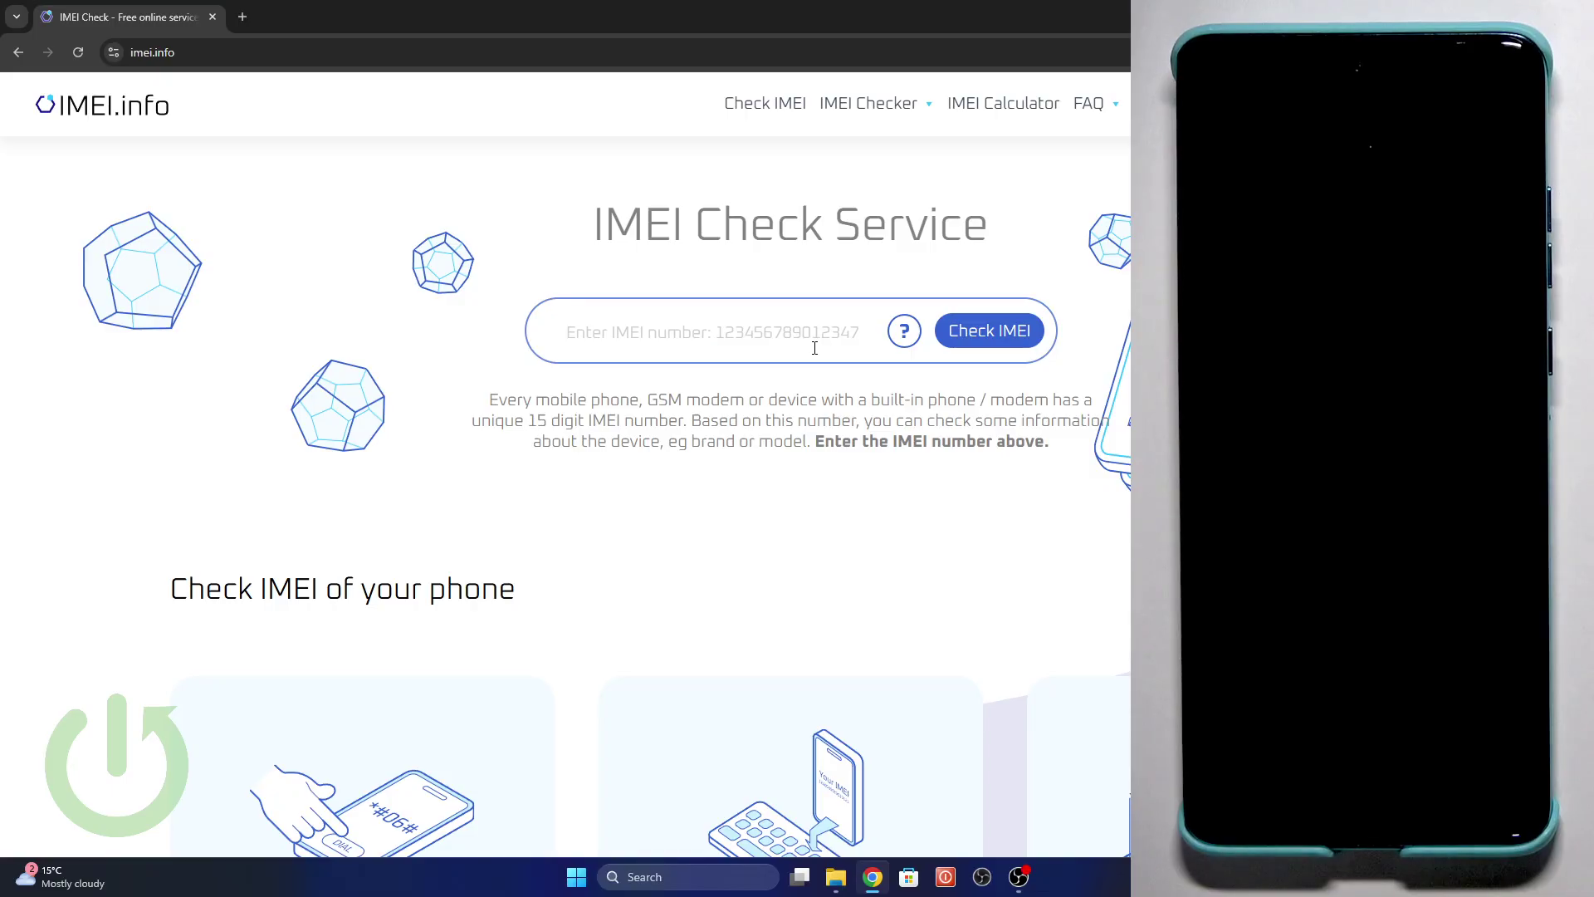
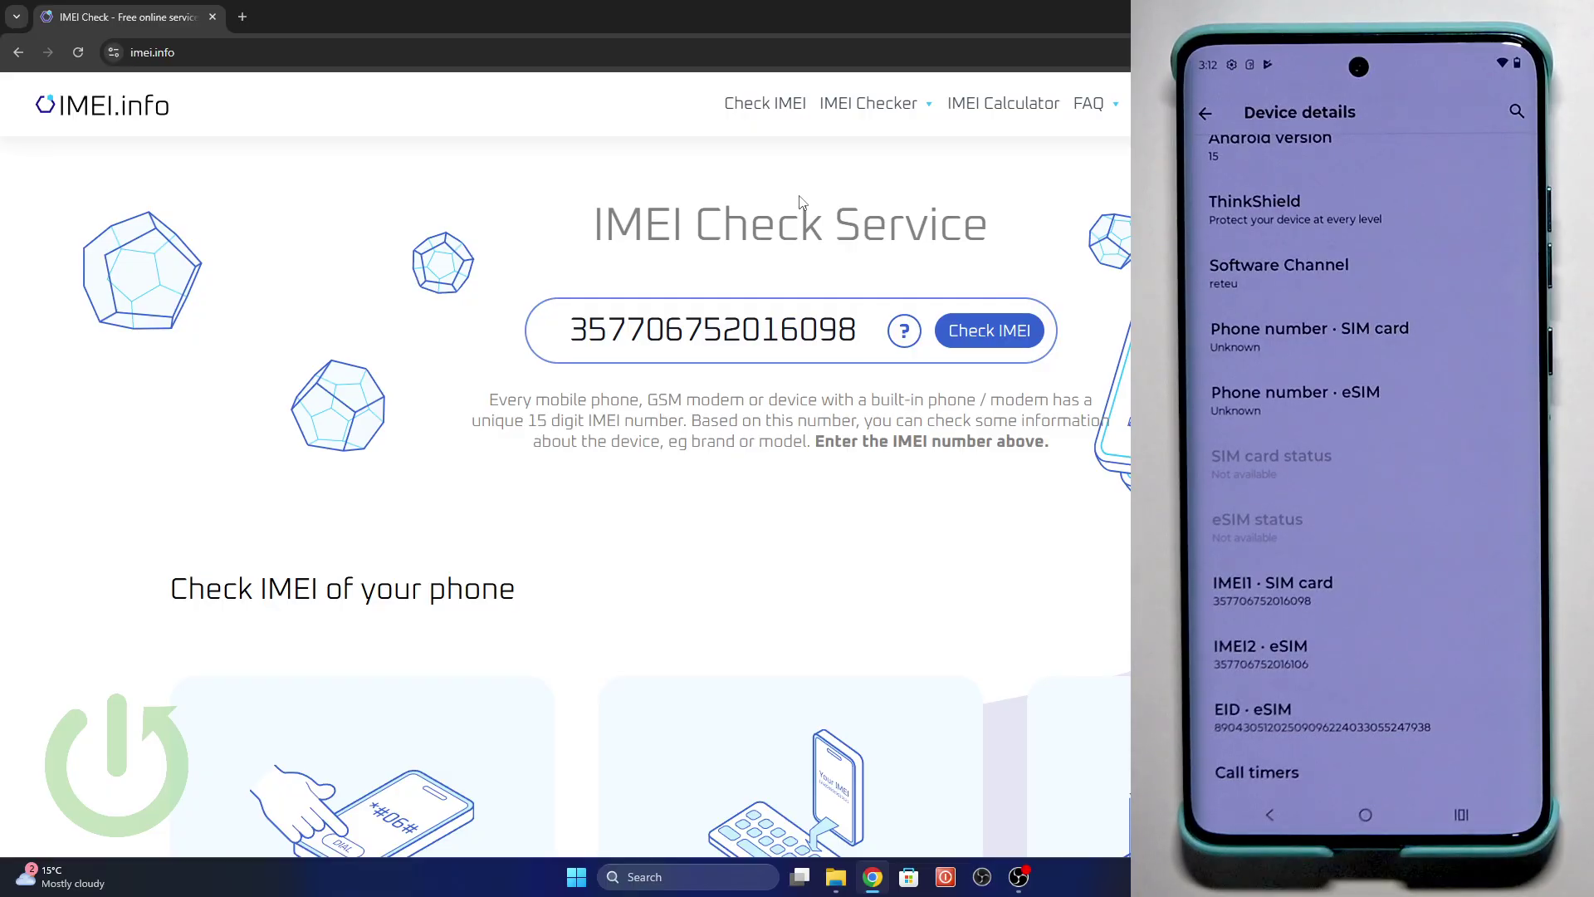
pyautogui.click(987, 330)
pyautogui.scroll(-1, 873, 203)
pyautogui.scroll(-1, 873, 204)
pyautogui.scroll(2, 972, 275)
pyautogui.scroll(-1, 922, 416)
pyautogui.scroll(-1, 924, 417)
pyautogui.scroll(-1, 872, 411)
pyautogui.scroll(2, 526, 626)
pyautogui.scroll(-2, 528, 627)
pyautogui.scroll(-2, 1097, 325)
pyautogui.scroll(-1, 1097, 325)
# Expand the BASIC INFO section to show GPU, colours, memory, dimensions and camera details.
pyautogui.click(828, 692)
pyautogui.scroll(-1, 873, 458)
pyautogui.scroll(-1, 872, 460)
pyautogui.scroll(-1, 874, 460)
pyautogui.scroll(2, 850, 658)
pyautogui.scroll(-2, 856, 348)
pyautogui.scroll(-2, 822, 387)
pyautogui.scroll(-2, 805, 411)
pyautogui.scroll(-2, 811, 405)
pyautogui.scroll(-1, 813, 324)
pyautogui.scroll(-1, 818, 249)
pyautogui.scroll(1, 682, 256)
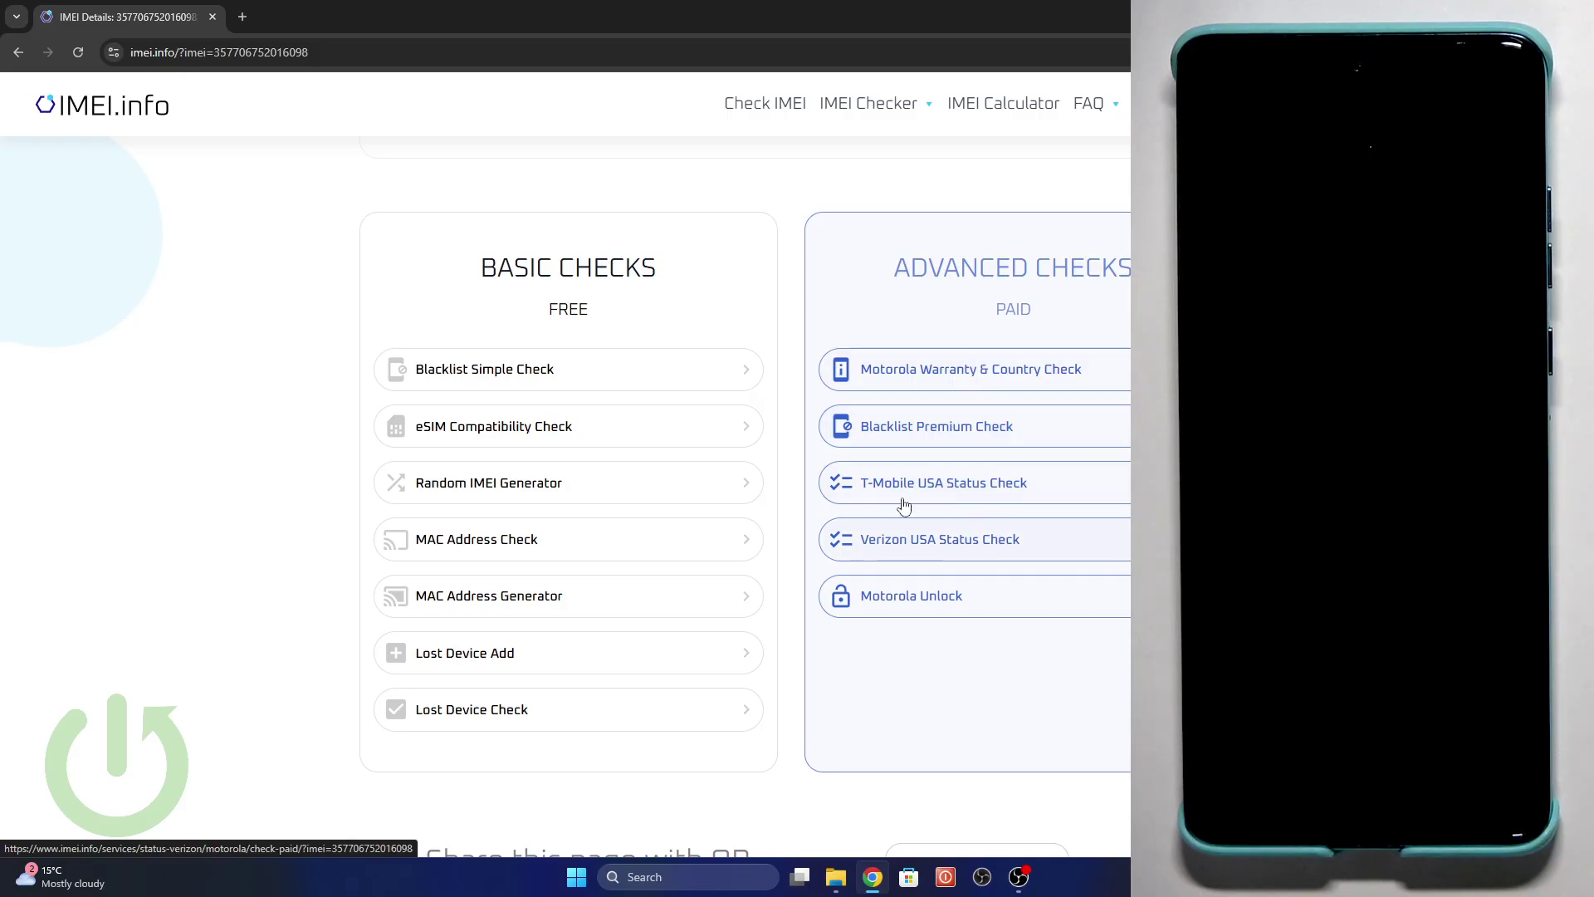
pyautogui.scroll(-2, 949, 478)
pyautogui.scroll(-1, 566, 499)
pyautogui.scroll(-1, 566, 499)
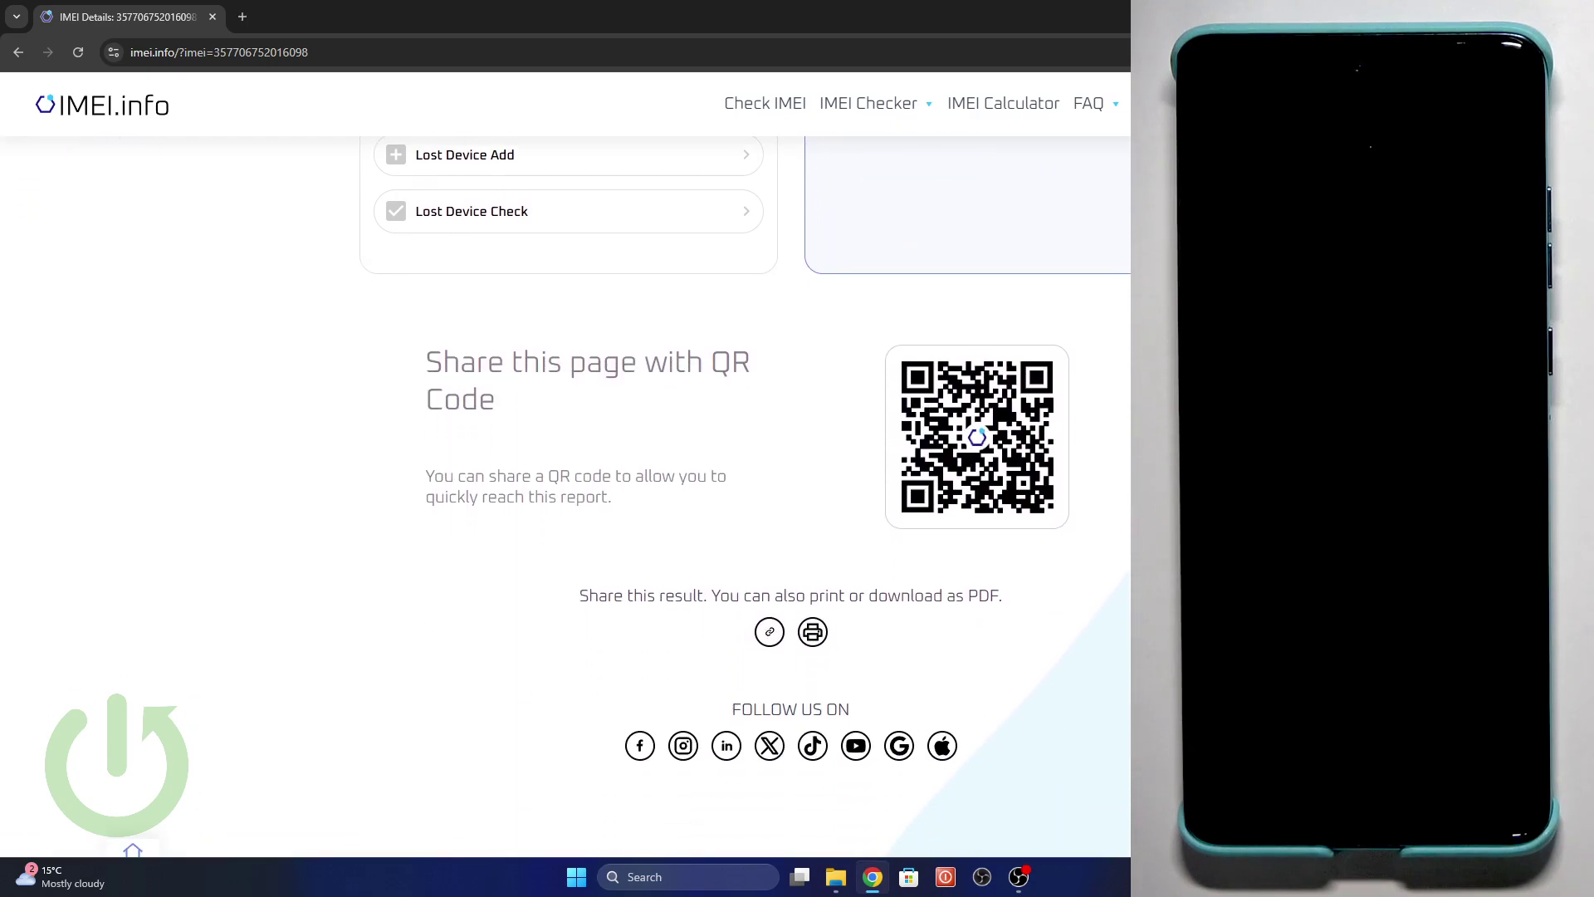
pyautogui.scroll(2, 1118, 431)
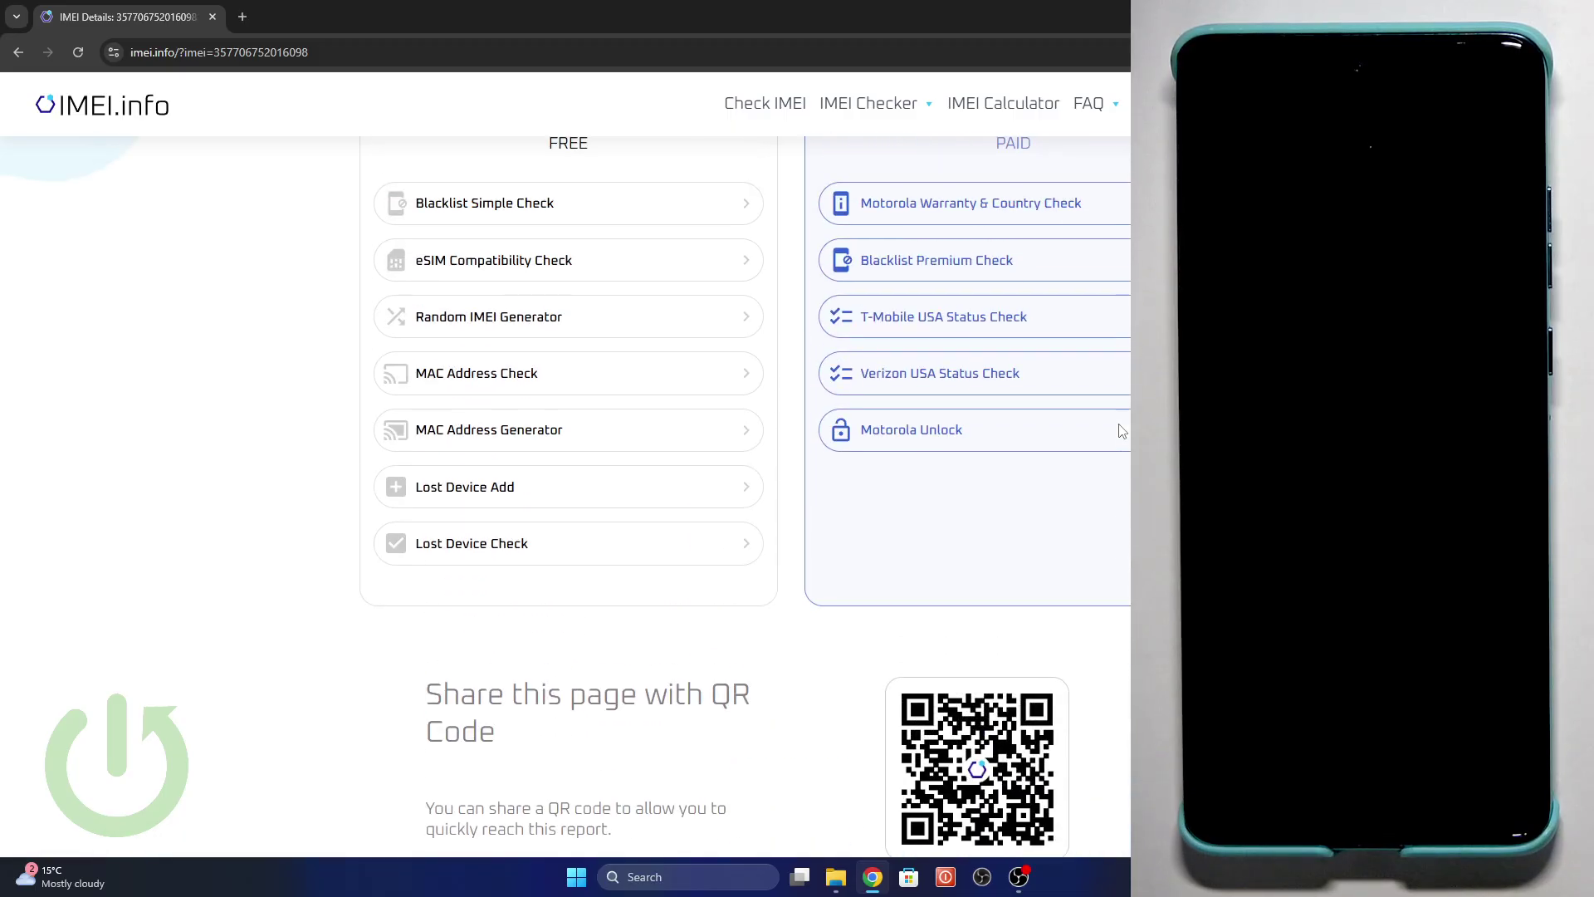